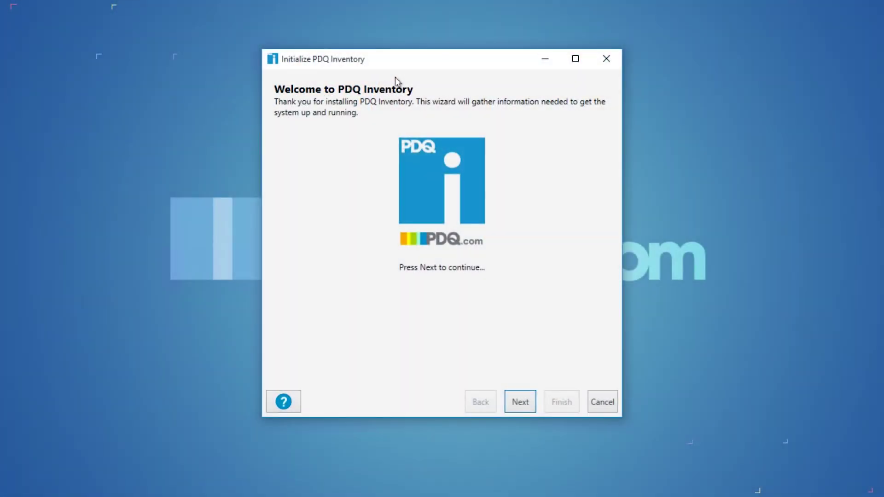
Step: Advance the Initialize PDQ Inventory wizard past the welcome and License Key pages in Use Free Mode
click(520, 404)
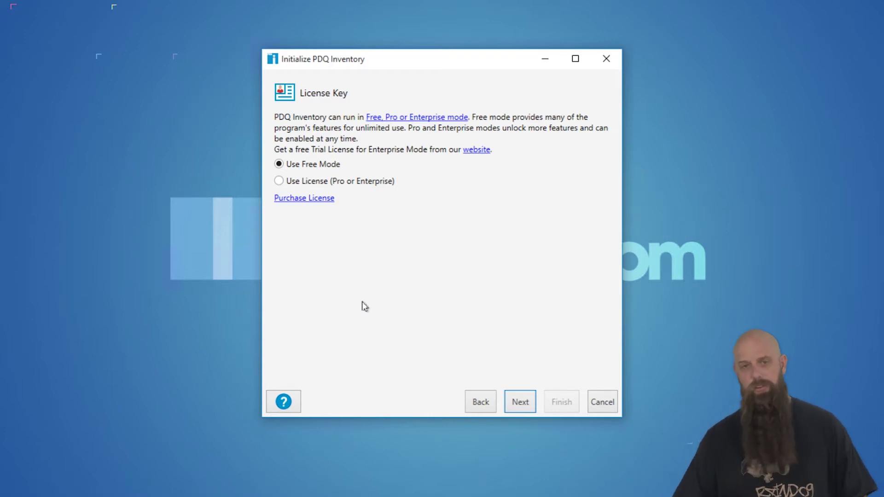
click(521, 402)
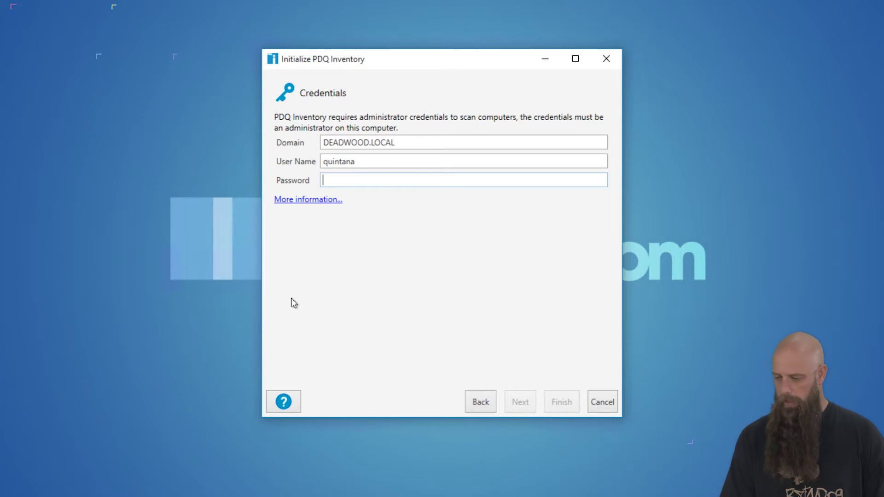
Step: Enter the DEADWOOD.LOCAL administrator's password on the Credentials page and complete the wizard
text(••)
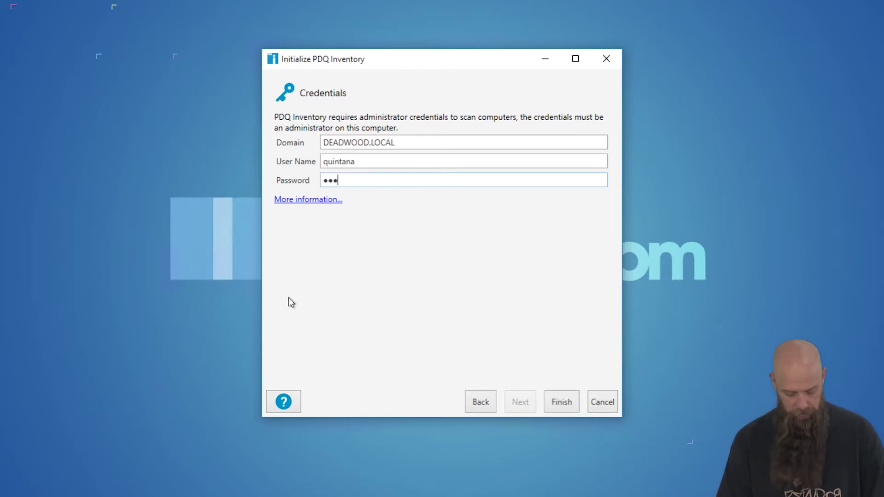
text(•••••••)
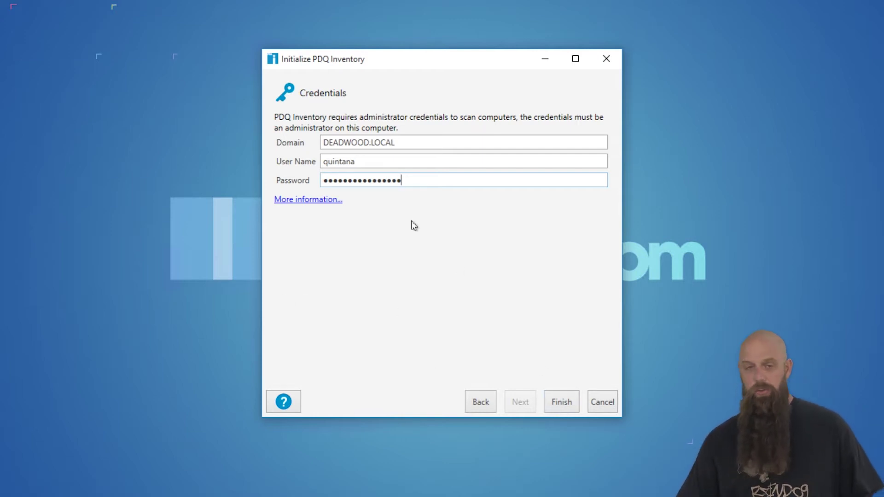
click(563, 403)
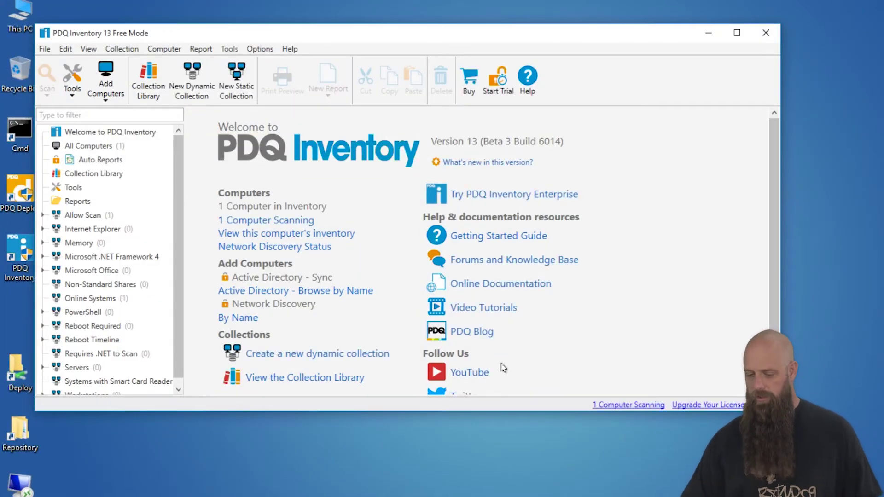
Step: Show the All Computers collection listing GUINNESS and bring up the Computer > Add Computers options
drag(405, 40, 464, 54)
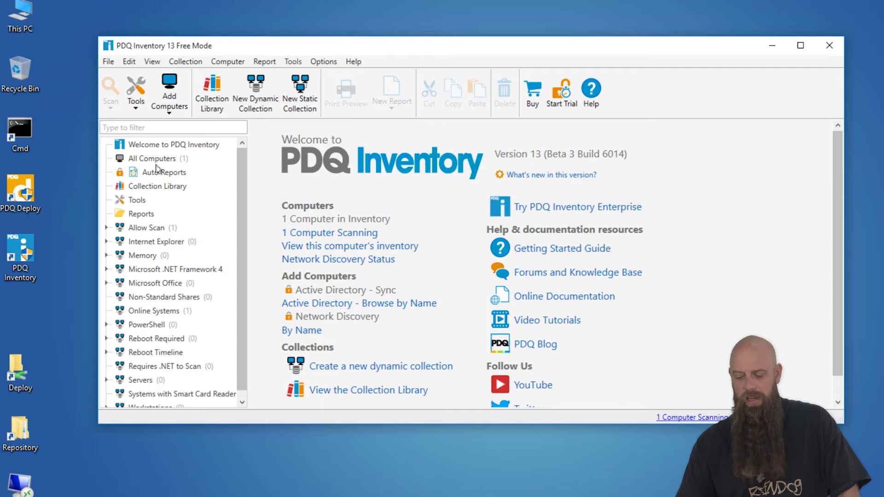
click(174, 158)
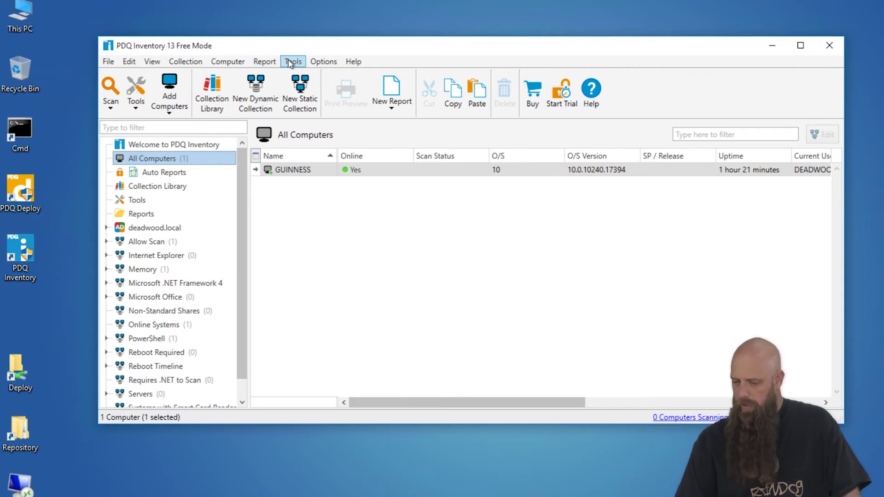
click(228, 62)
mouse_move(261, 96)
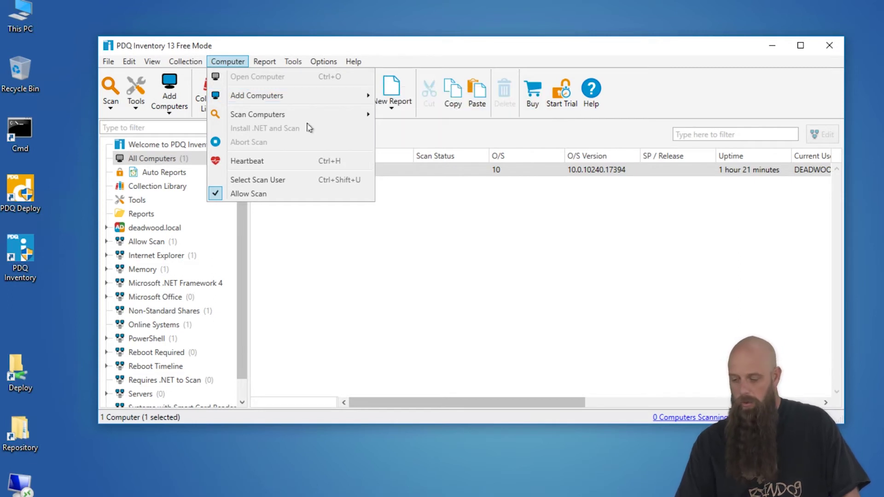
mouse_move(322, 118)
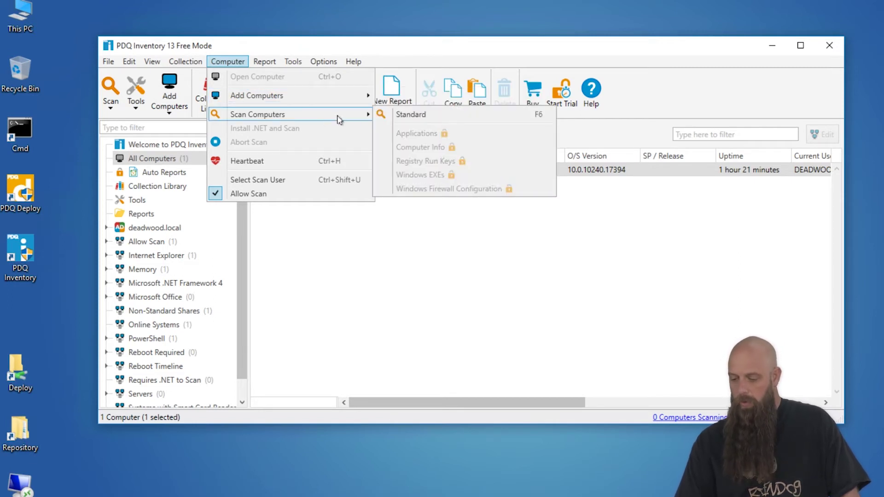
Step: Add the computer d7-sha-lab to the inventory by name
mouse_move(323, 96)
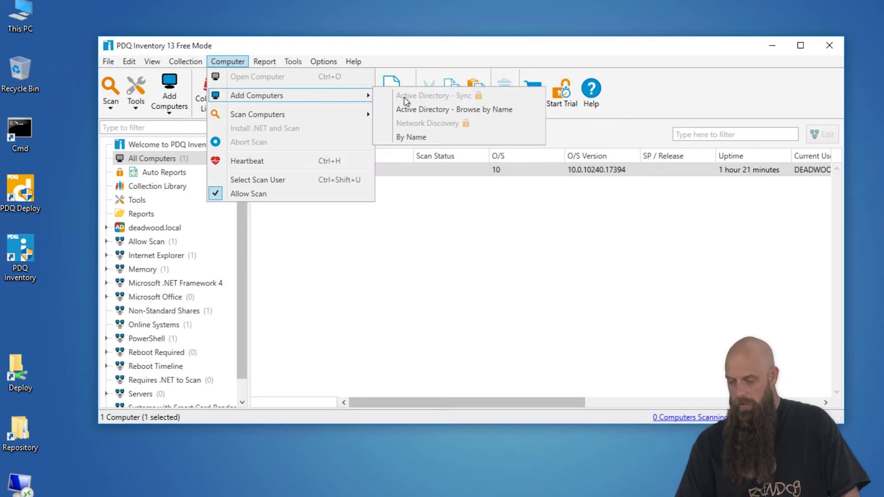
click(425, 136)
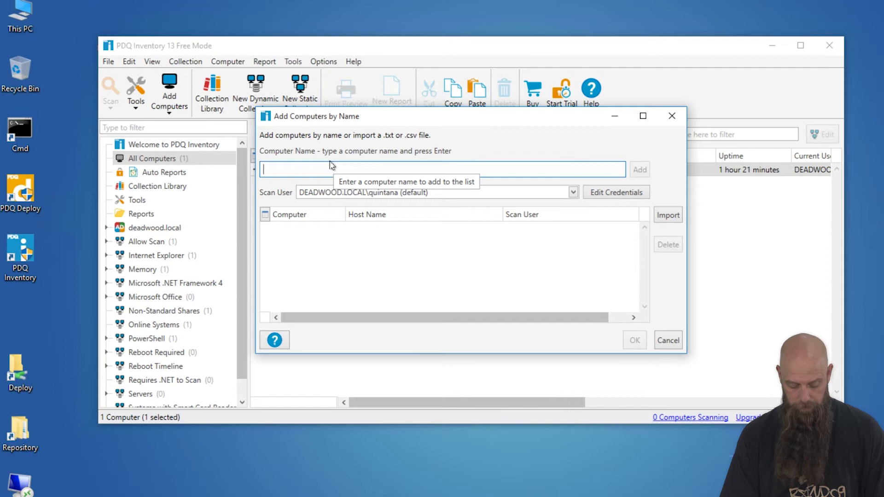
text(d7)
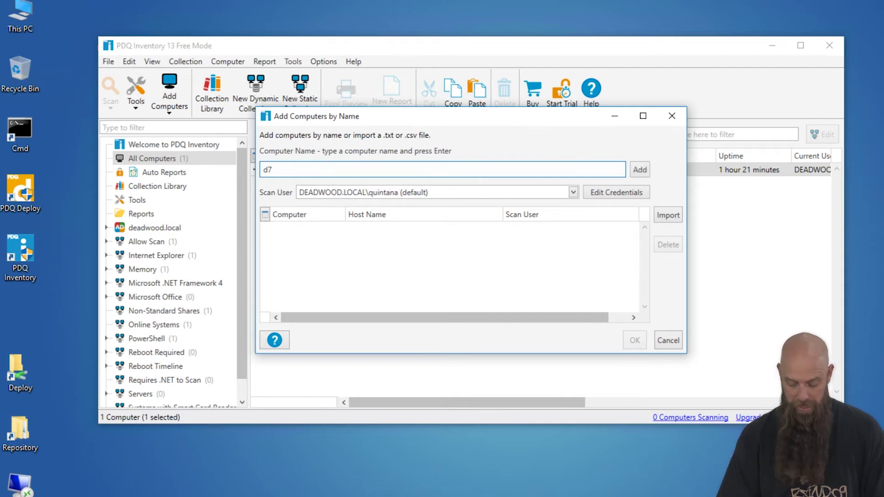
text(-sha-lab)
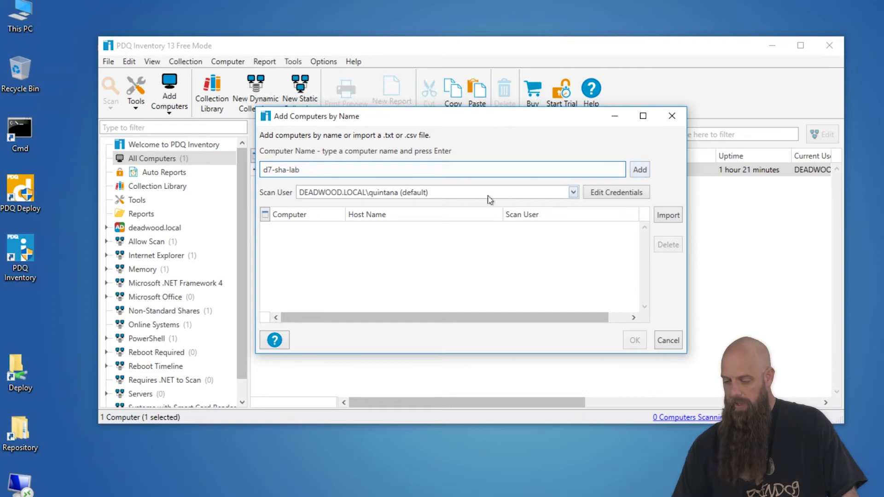
click(646, 176)
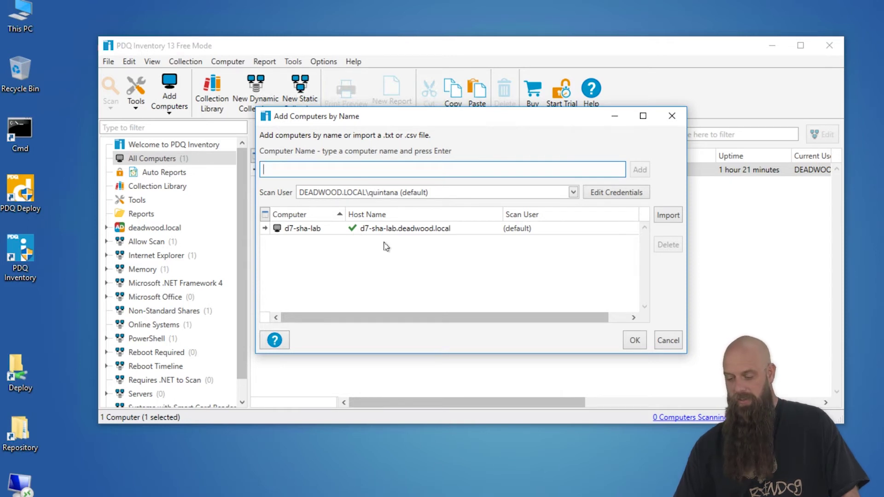
click(634, 343)
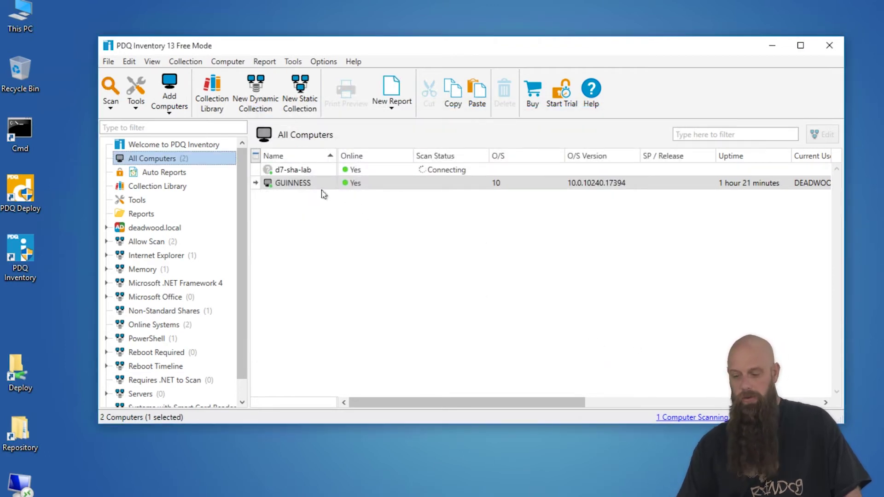
Step: From the Deadwood Computers Active Directory container, add the six D10 machines, D10-CHASE2-LAB through D10-DAVE-LAB
click(293, 61)
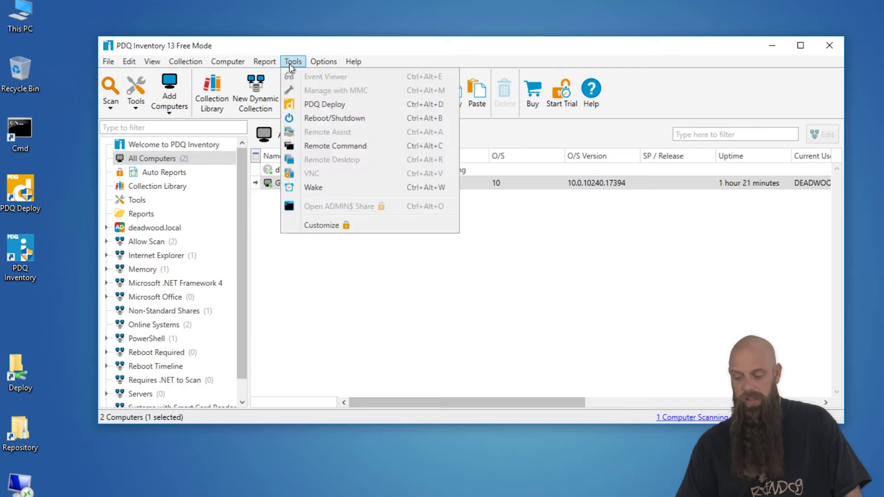
mouse_move(239, 63)
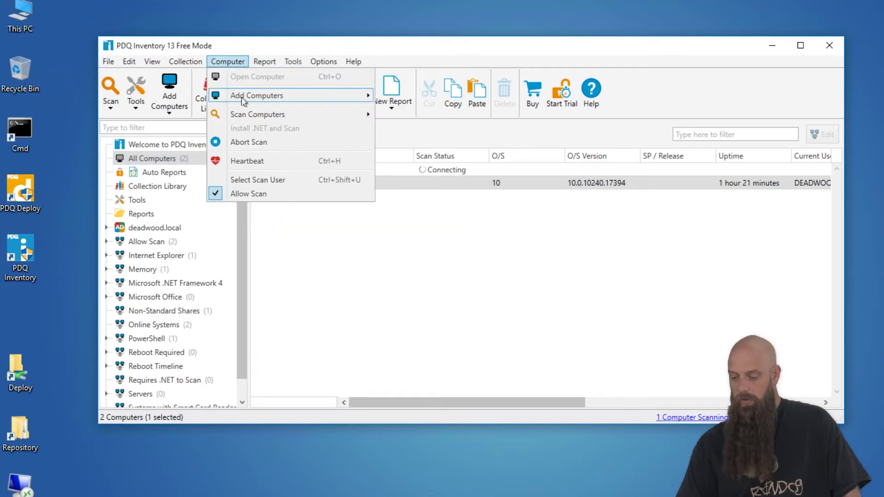
mouse_move(363, 95)
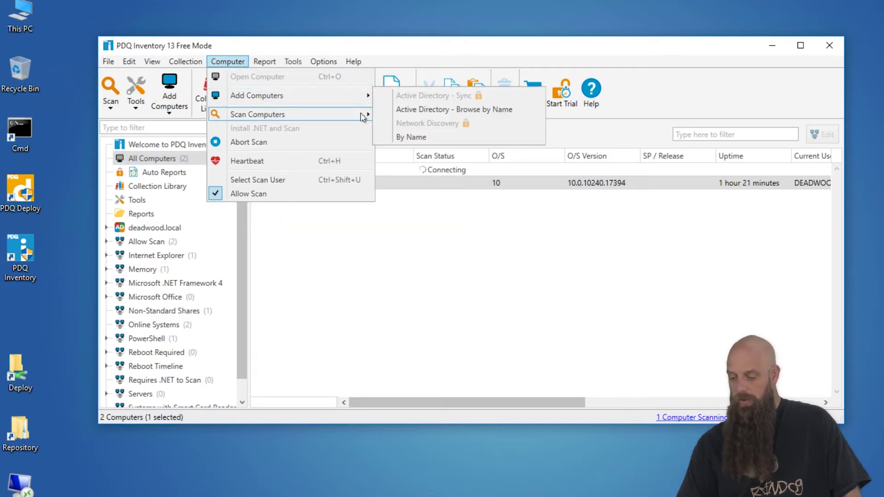
click(434, 113)
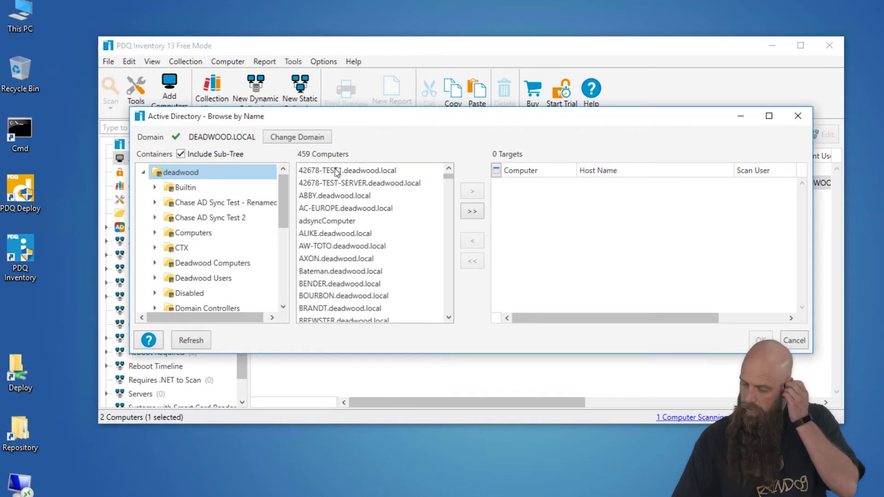
click(189, 267)
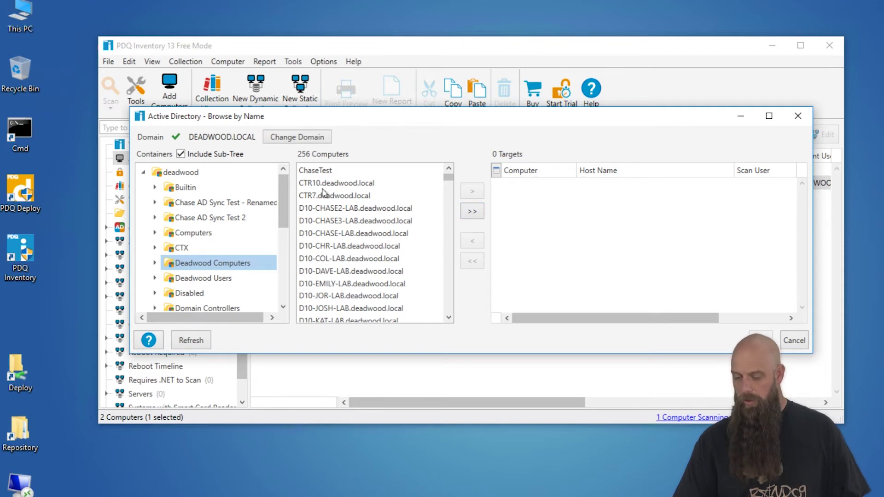
click(343, 210)
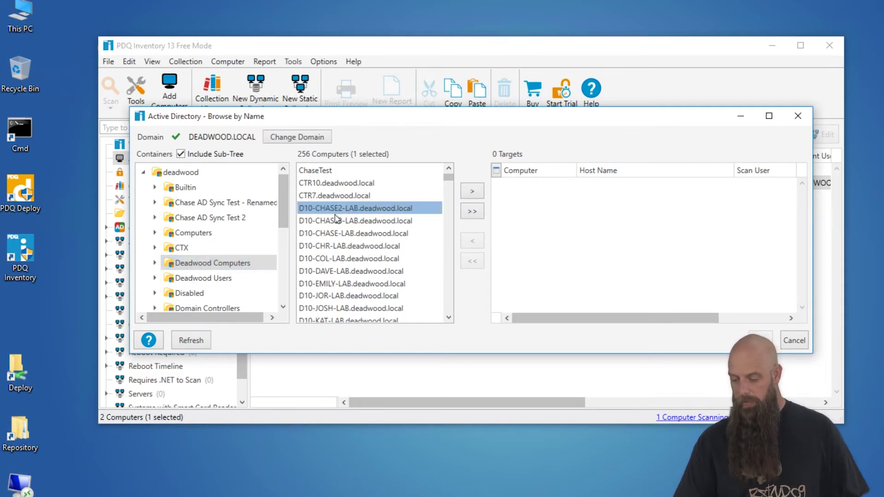
shift+click(336, 274)
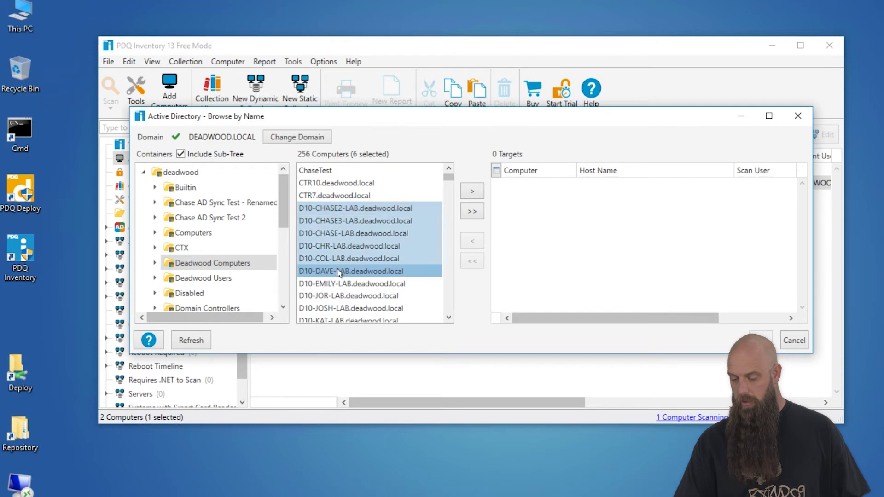
click(473, 193)
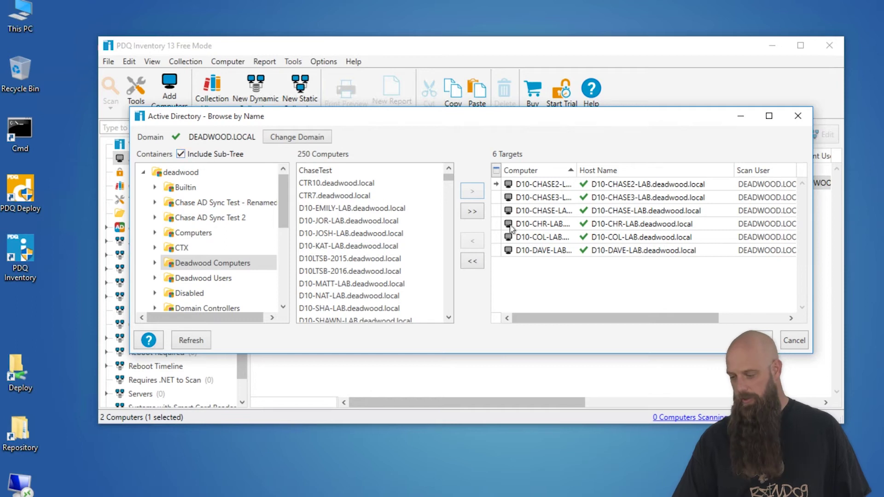
click(760, 340)
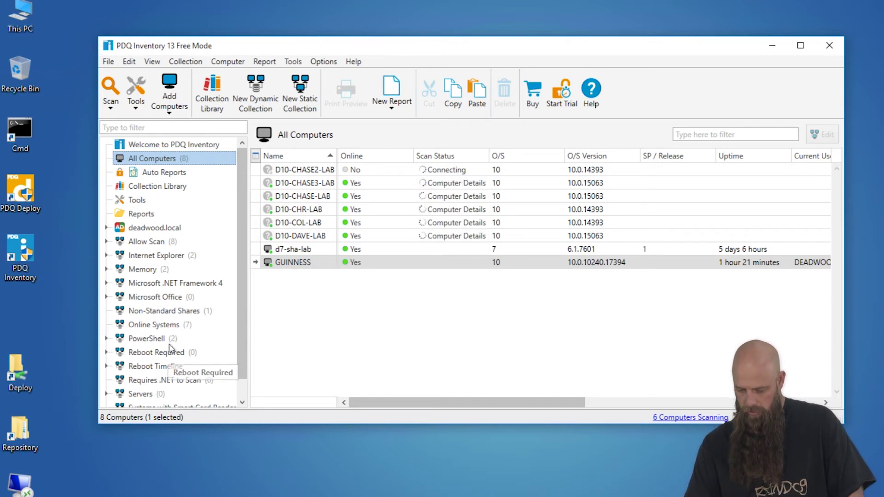
Step: Expand the PowerShell collection and view its PowerShell 5 sub-collection
scroll(129, 327, down, 1)
click(130, 320)
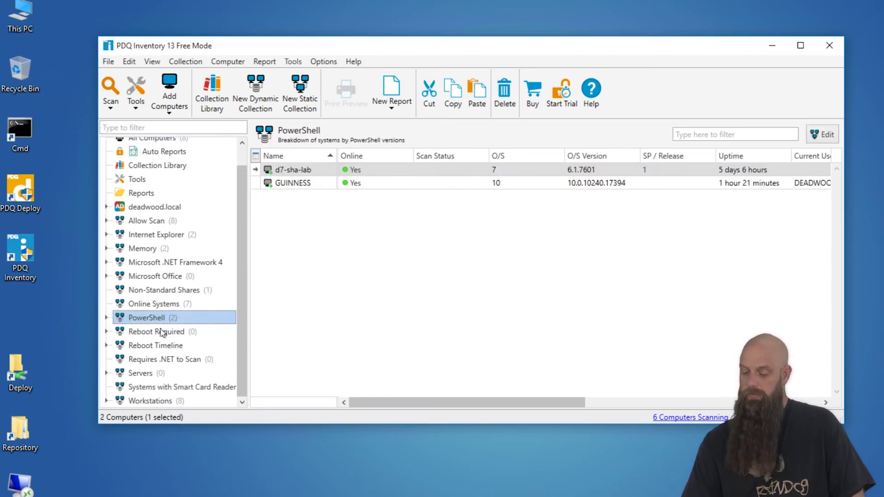
click(108, 319)
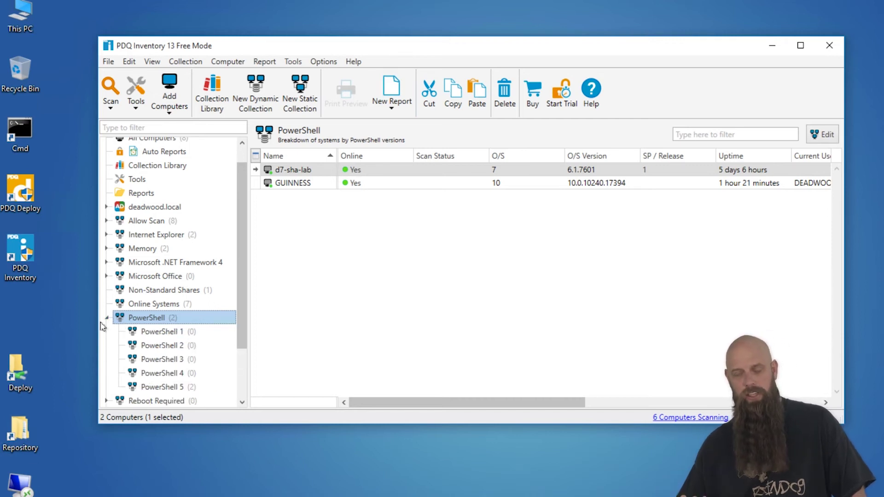
click(172, 389)
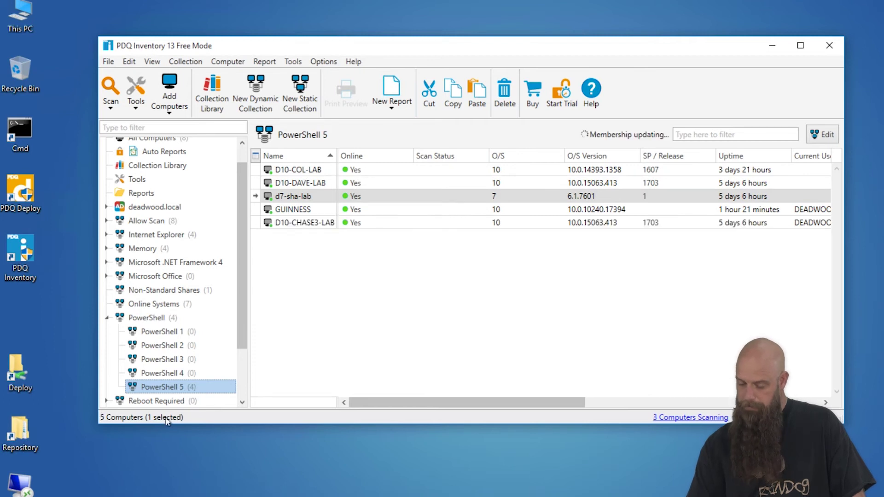
double_click(163, 387)
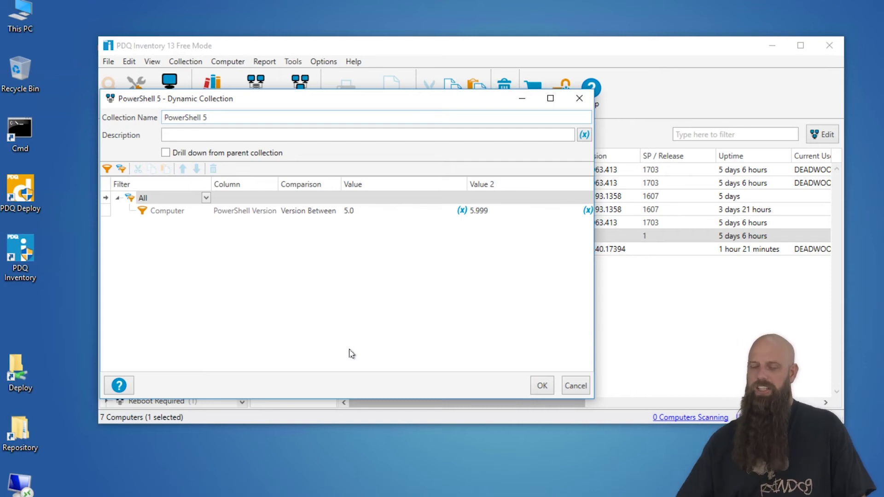
click(573, 391)
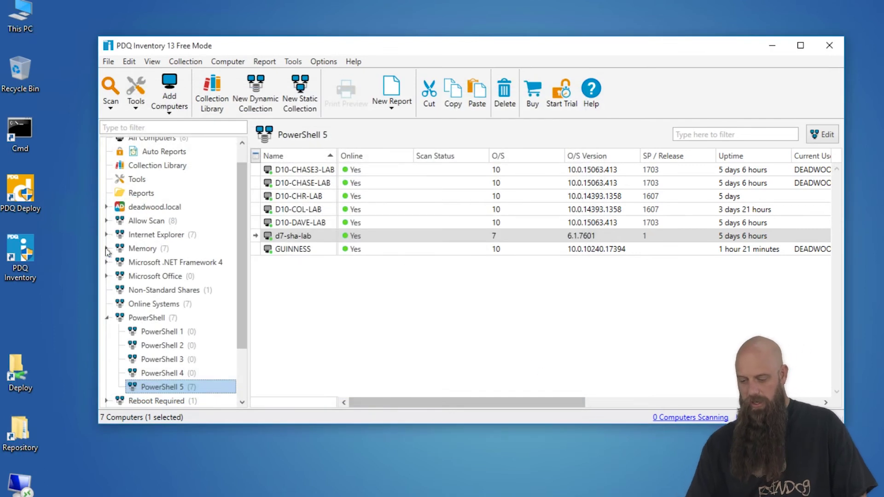
Step: Collapse PowerShell, list all 8 computers in All Computers, and begin a new static collection
click(107, 319)
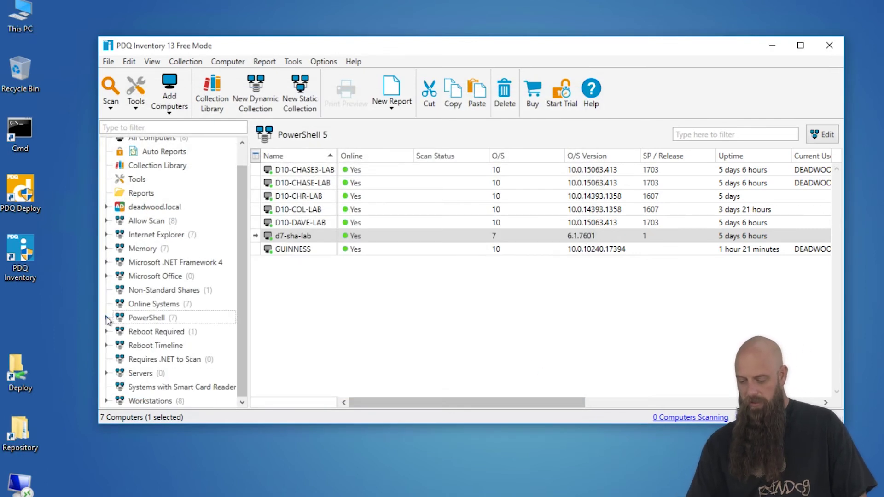
scroll(210, 181, up, 1)
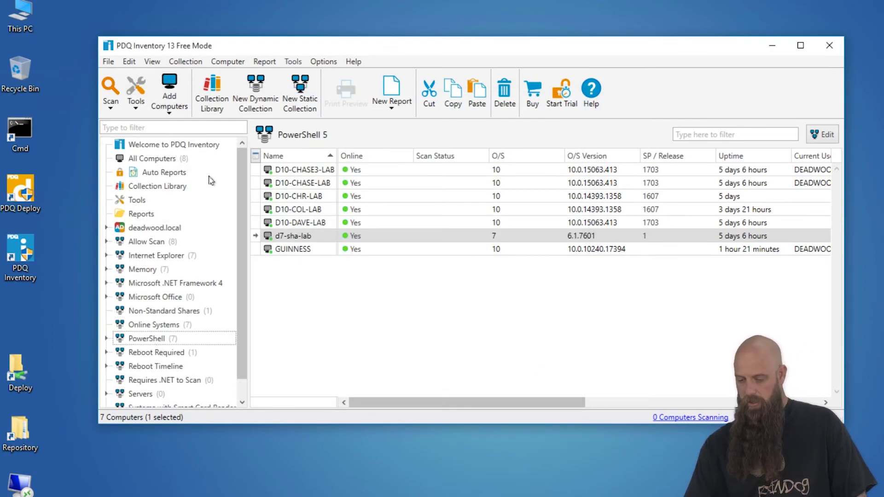
click(174, 157)
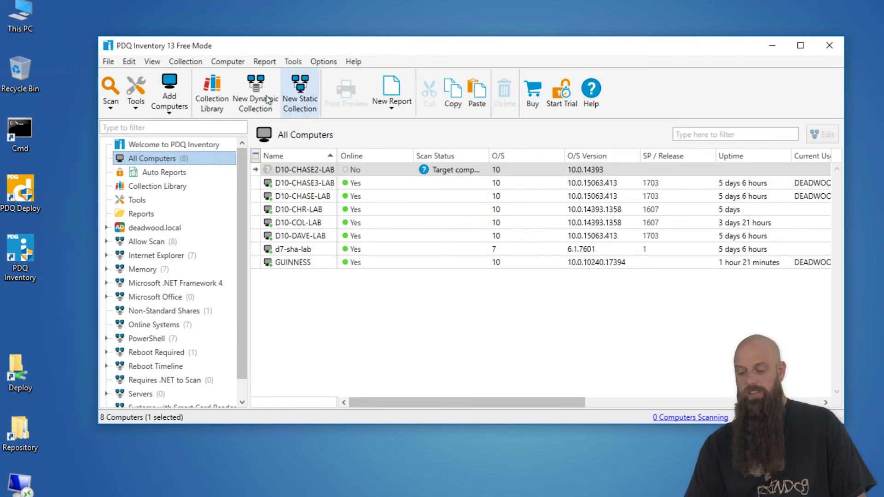
click(309, 98)
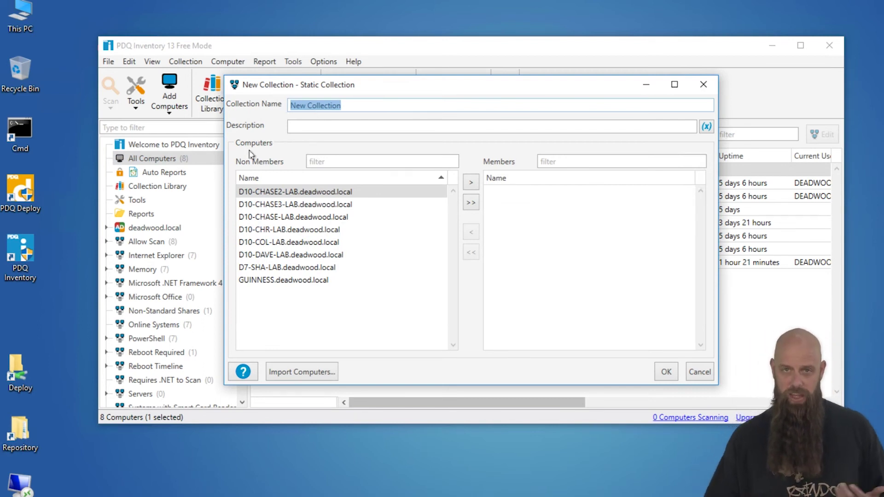
Step: Name the static collection 'Working' and add D10-CHASE2-LAB and D10-COL-LAB as members
text(Working)
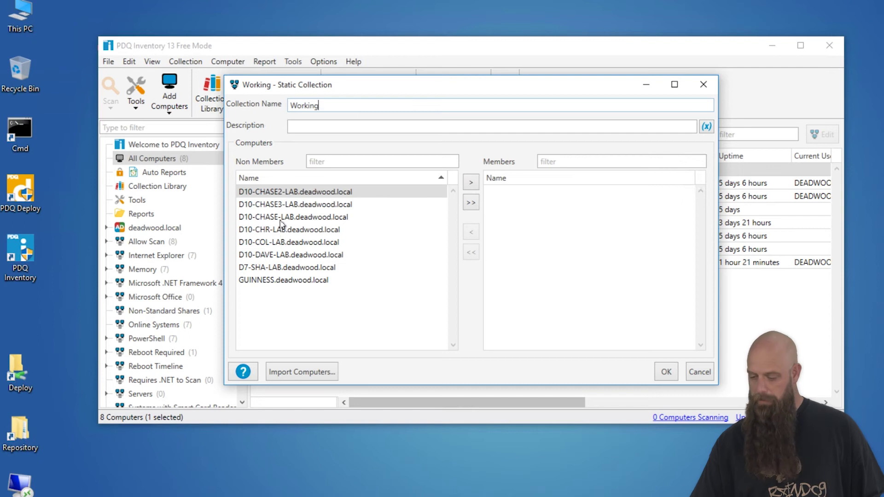
click(289, 197)
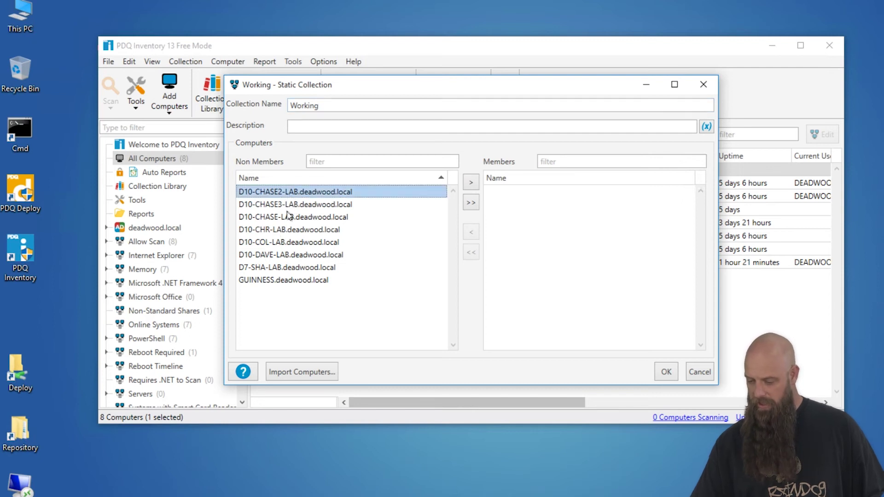
ctrl+click(281, 243)
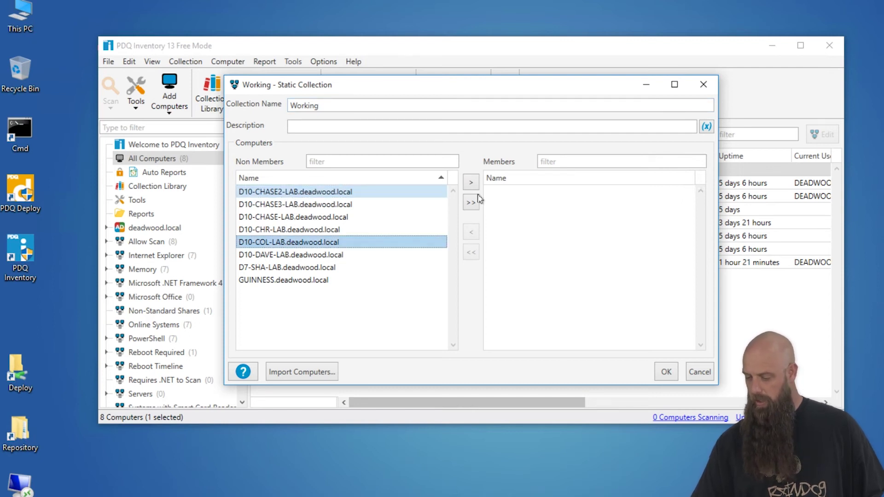
click(471, 183)
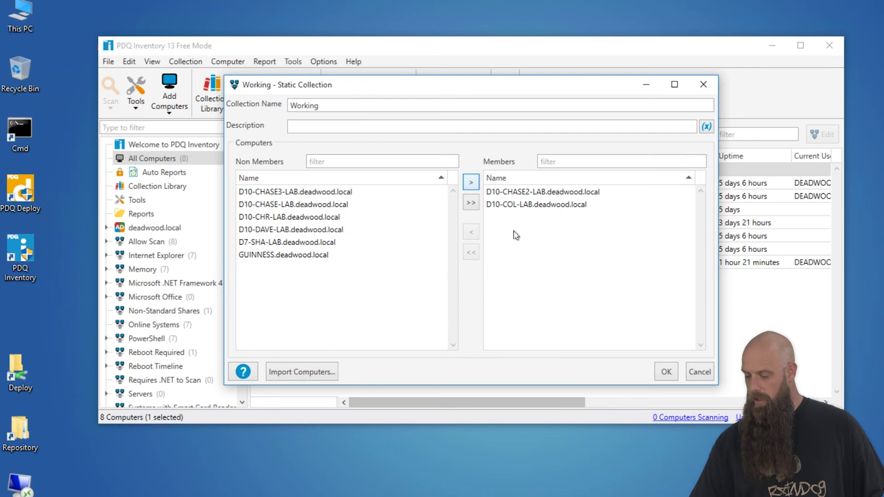
click(667, 372)
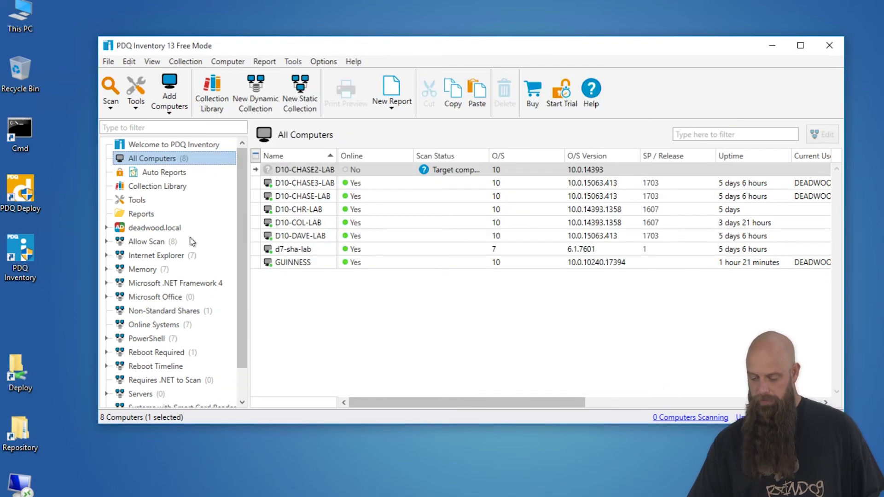
Step: Open the Working collection to list D10-CHASE2-LAB and D10-COL-LAB
scroll(194, 274, down, 1)
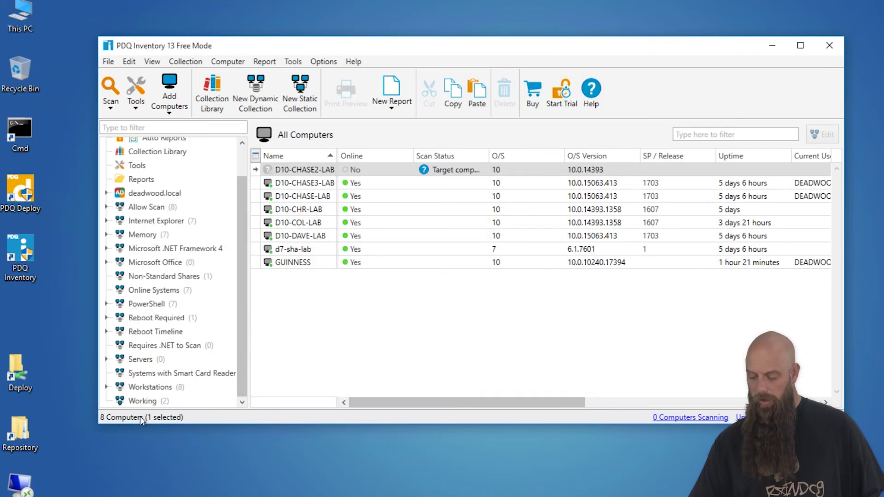
click(142, 401)
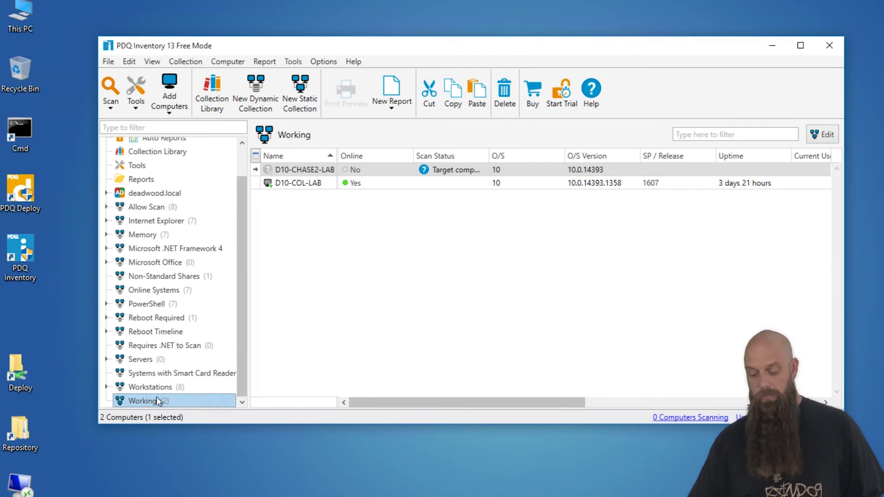
Step: Drop D10-CHASE2-LAB from Working so only D10-COL-LAB remains, then begin a new dynamic collection
double_click(157, 402)
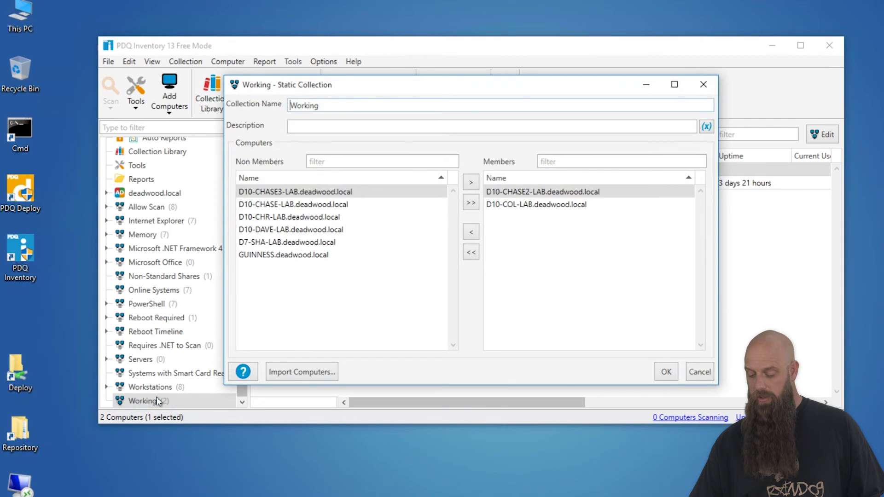
click(550, 196)
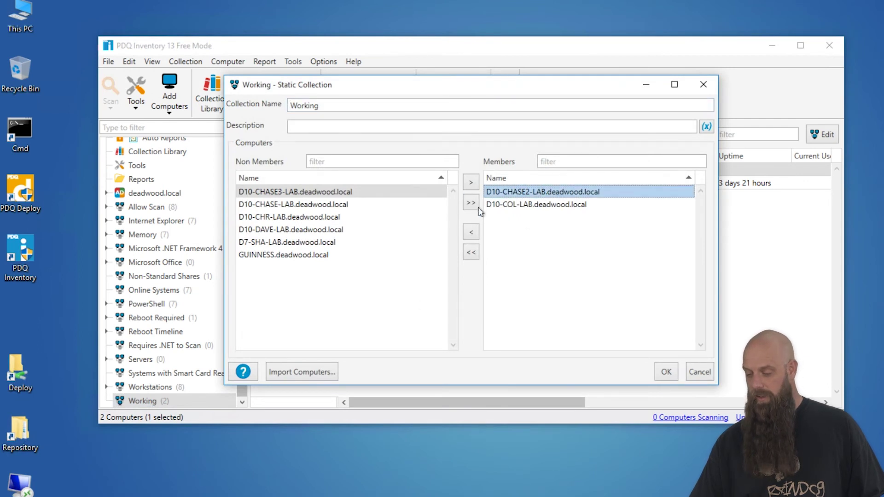
click(471, 232)
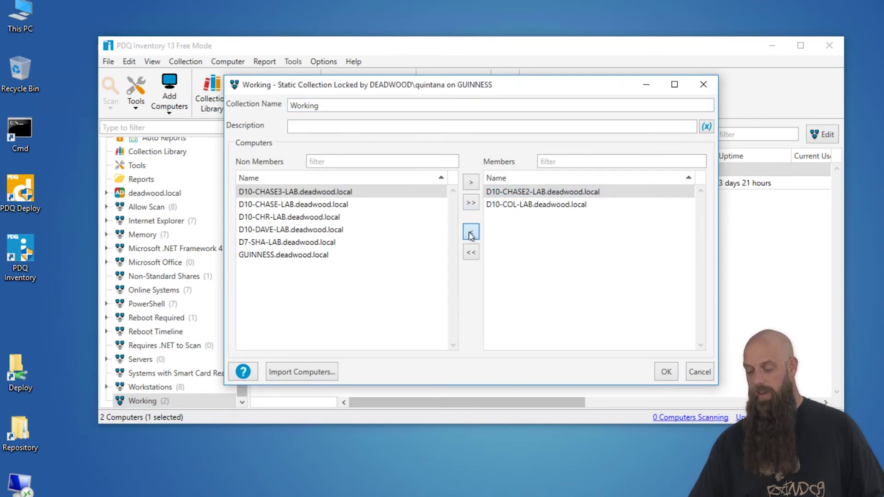
click(666, 373)
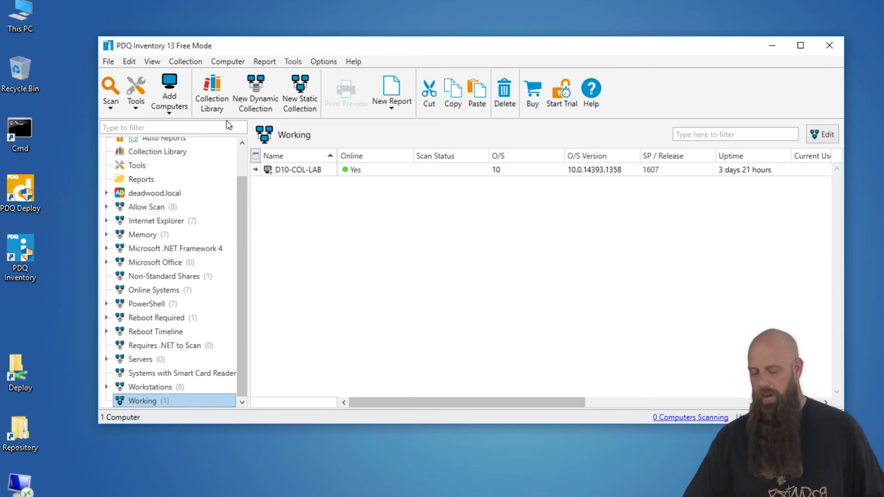
click(259, 97)
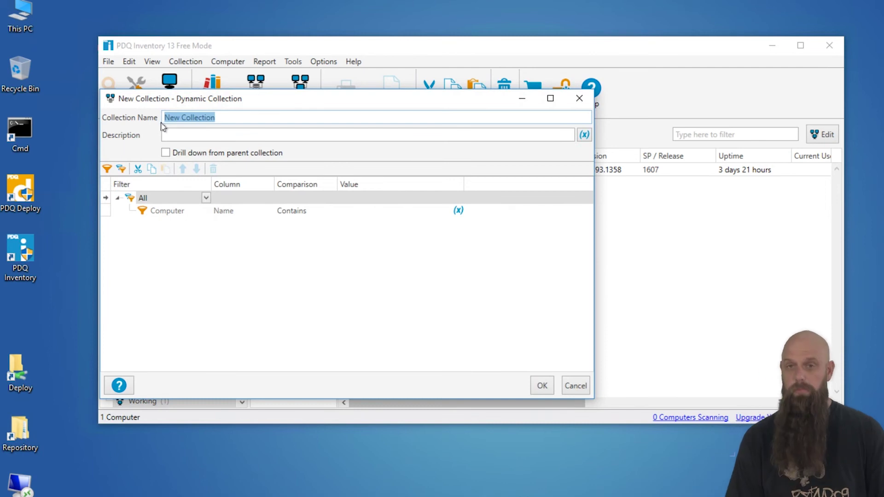
Step: Create the 'Google Chrome' dynamic collection with filter Application Name Contains 'Google Chrome', and save it
text(G)
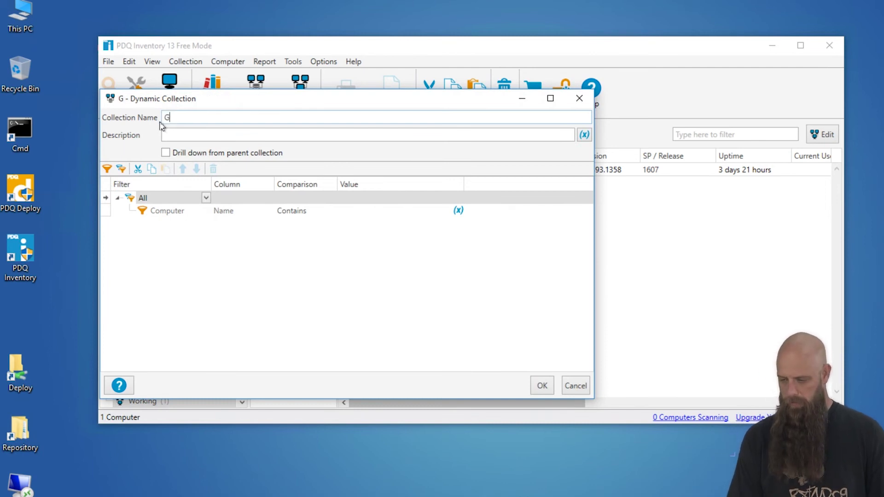
text(oogle Chrome)
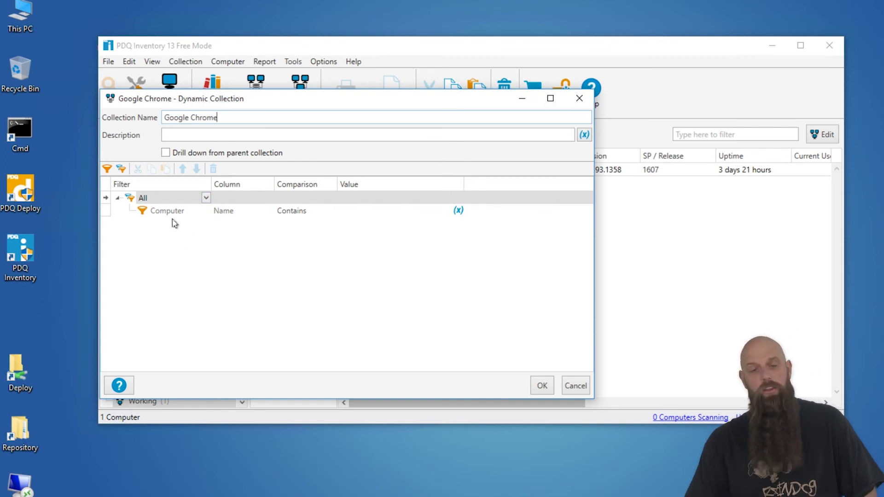
click(198, 213)
click(207, 210)
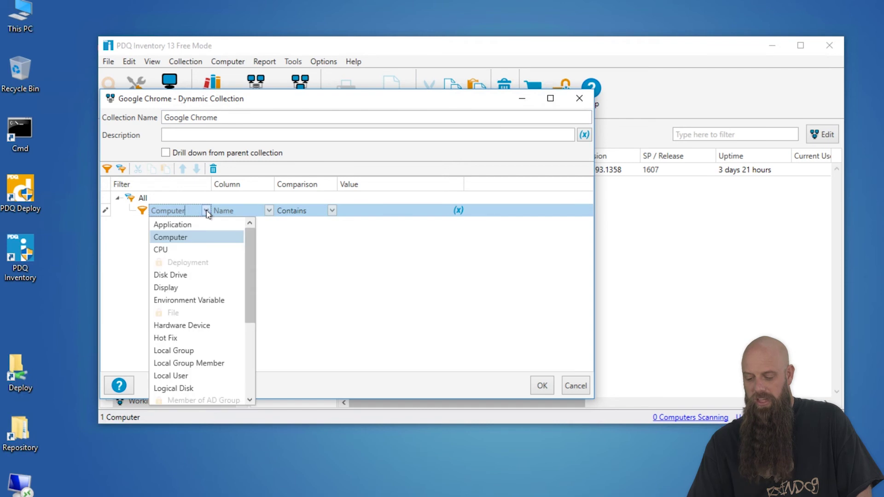
click(188, 227)
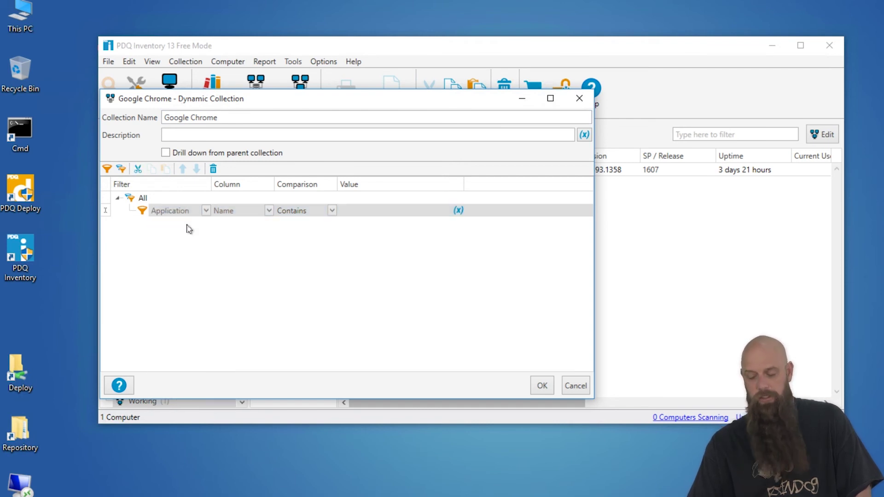
click(270, 211)
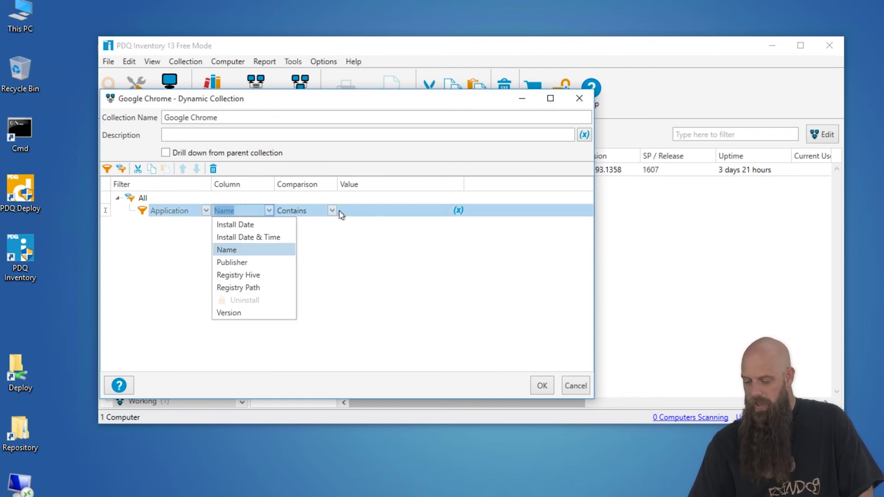
click(255, 250)
click(367, 211)
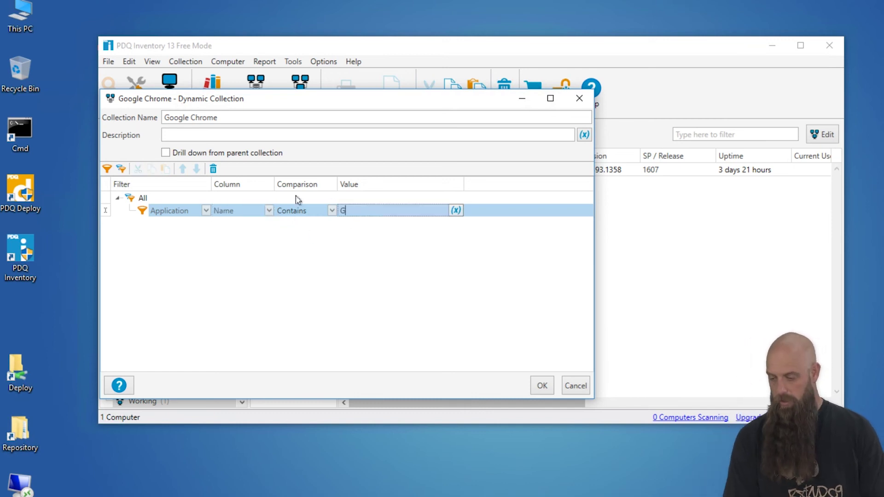
text(Google Chrome)
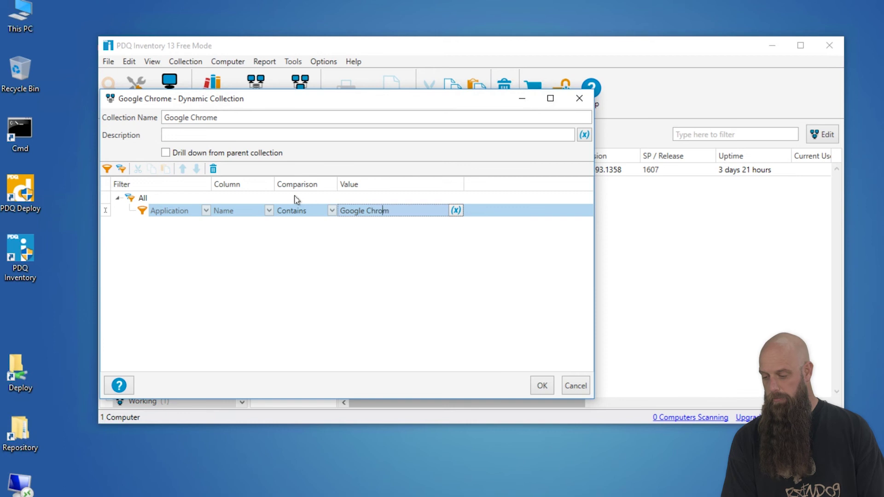
click(543, 386)
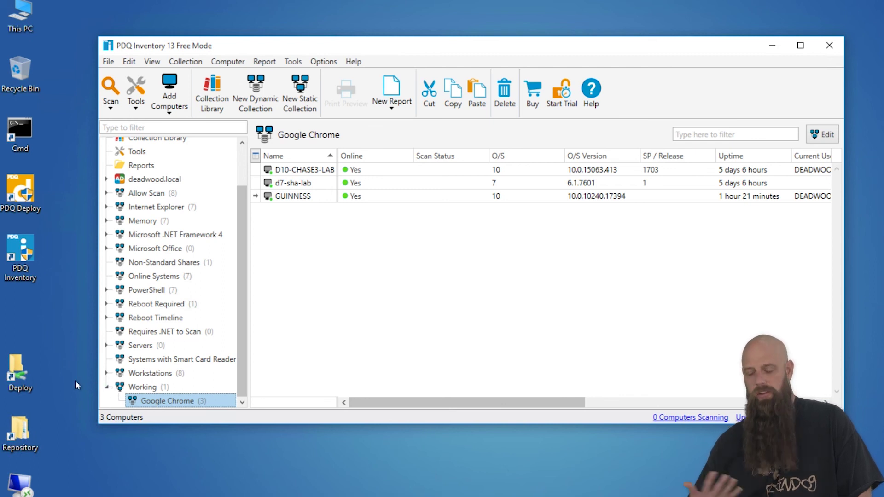
Step: Let the collection load its three matching computers, then open the Options menu
click(323, 62)
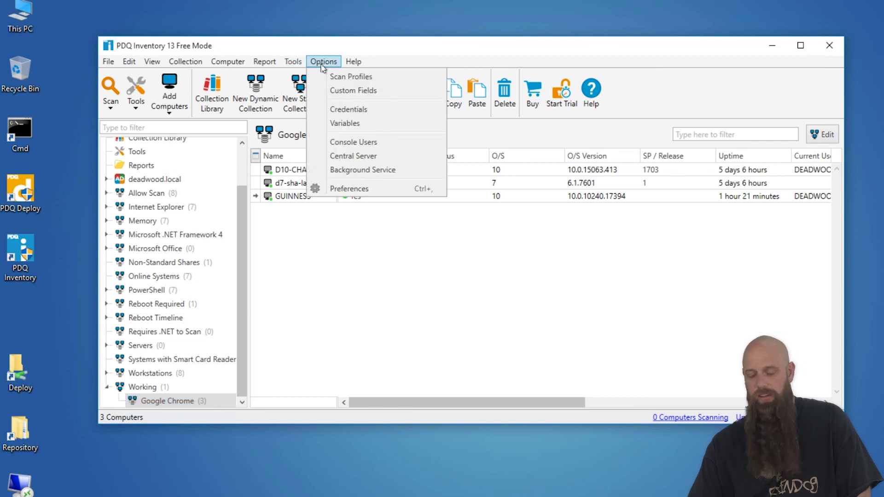
Step: View the Credentials page in Preferences, noting it moved to Options > Credentials, then close Preferences
click(357, 190)
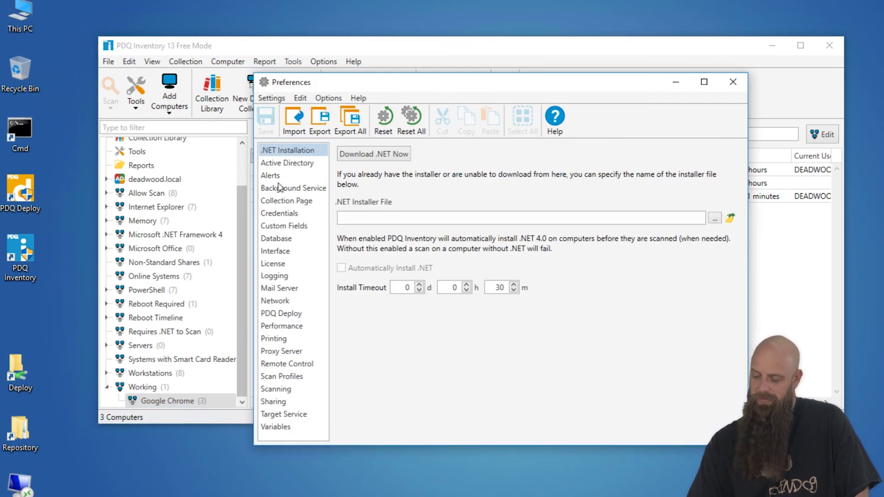
click(280, 213)
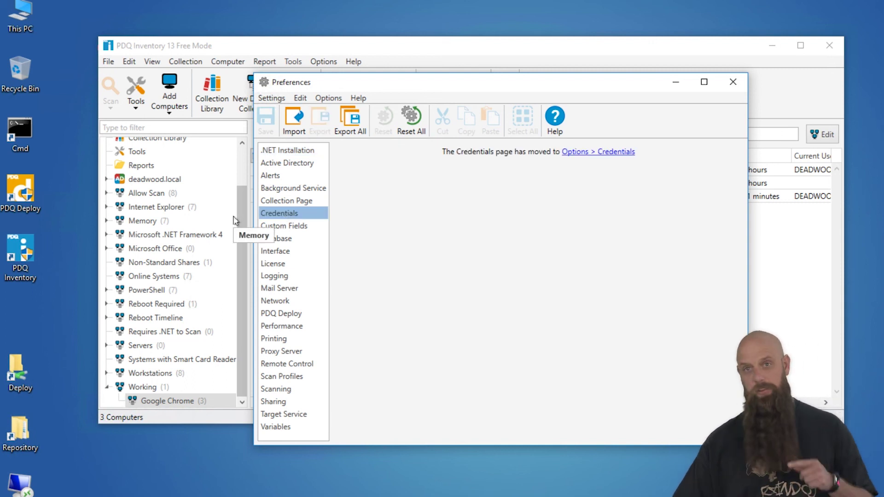
click(733, 82)
Step: Show the saved credentials list with the default domain administrator account
click(317, 63)
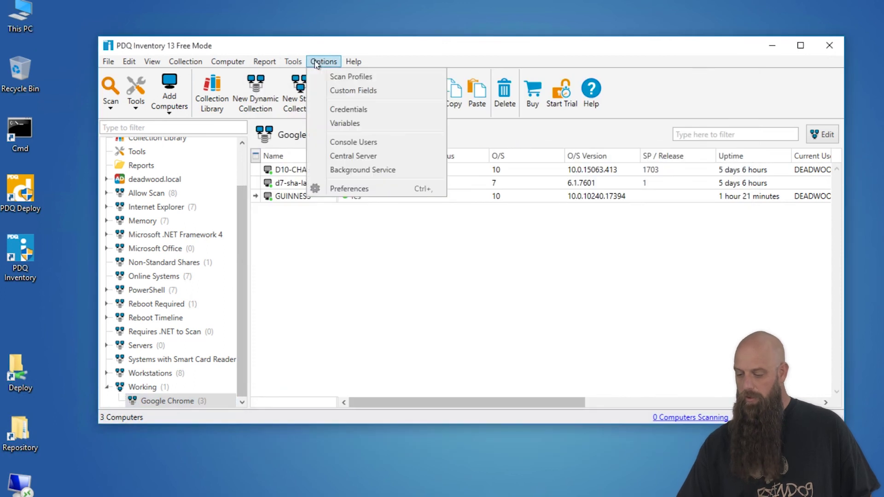
click(352, 111)
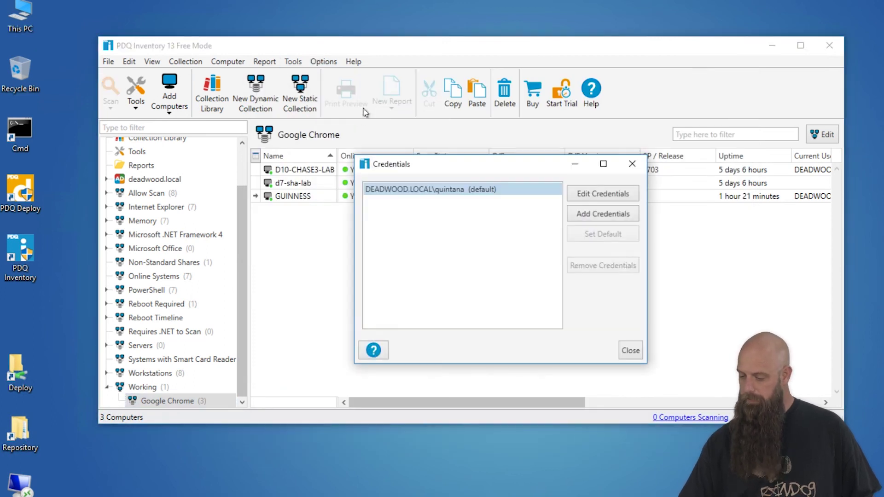